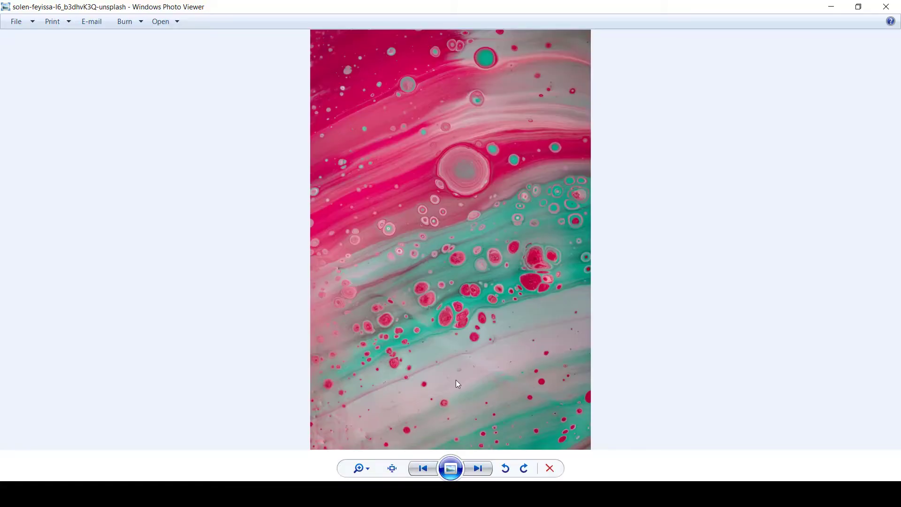
pyautogui.click(478, 468)
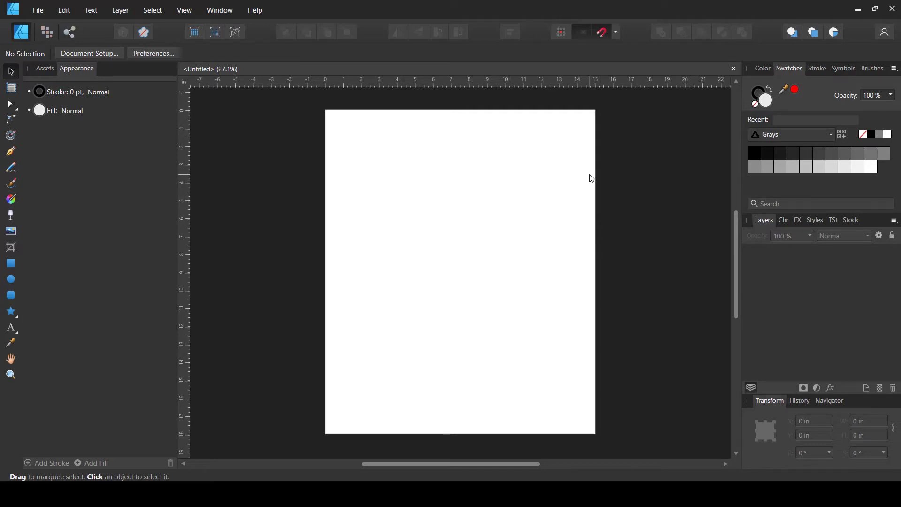
# Add a new empty document palette to the swatches
pyautogui.click(897, 69)
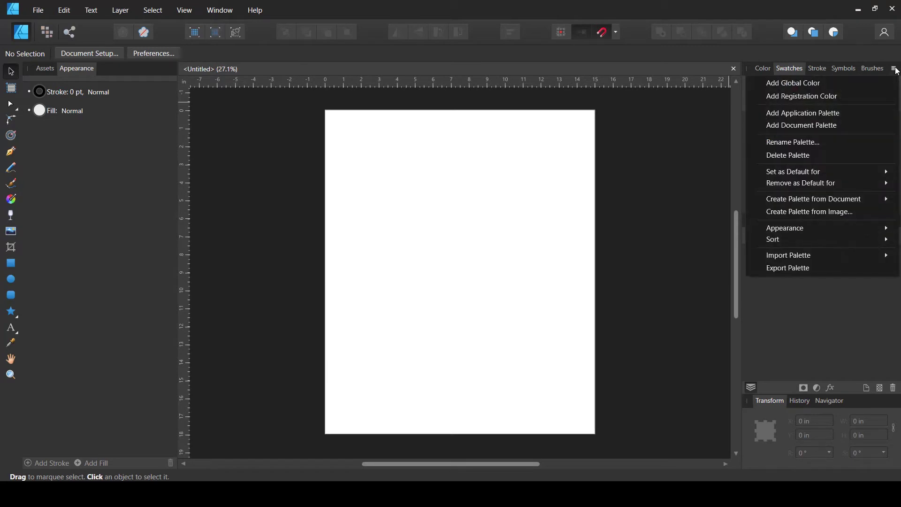
pyautogui.click(798, 126)
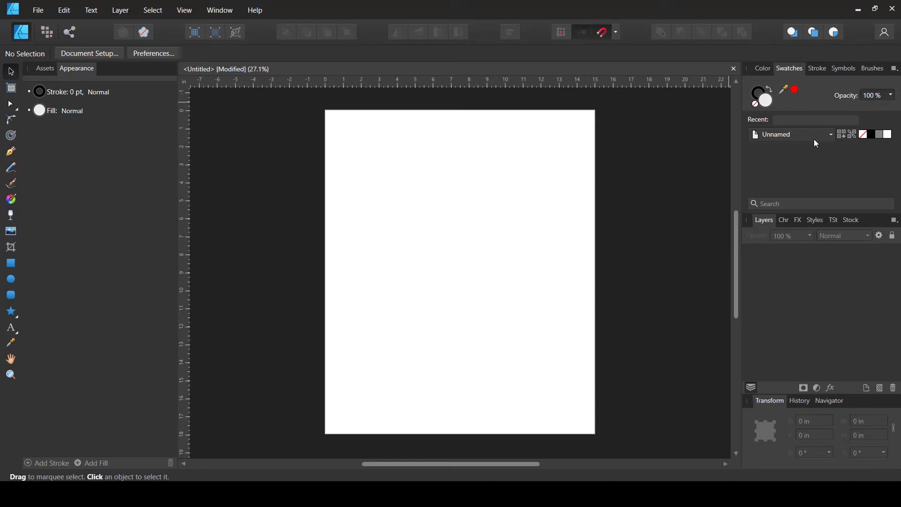
# Start creating a palette from an image and load the pink and teal paint photo as its source
pyautogui.click(896, 69)
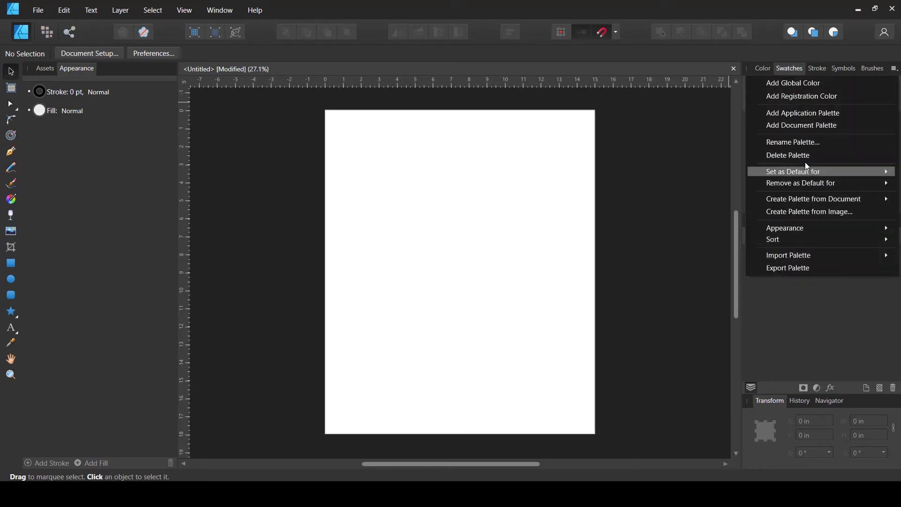
pyautogui.click(797, 214)
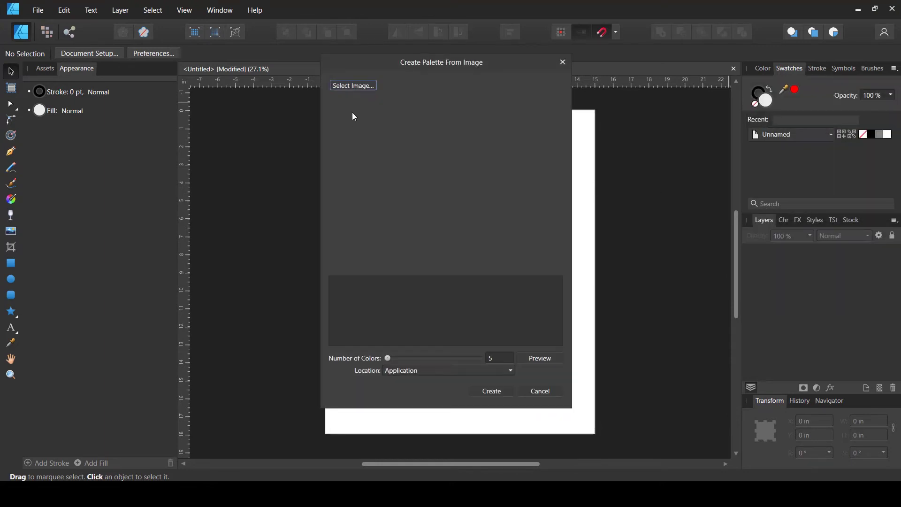
pyautogui.moveTo(425, 60); pyautogui.dragTo(416, 81)
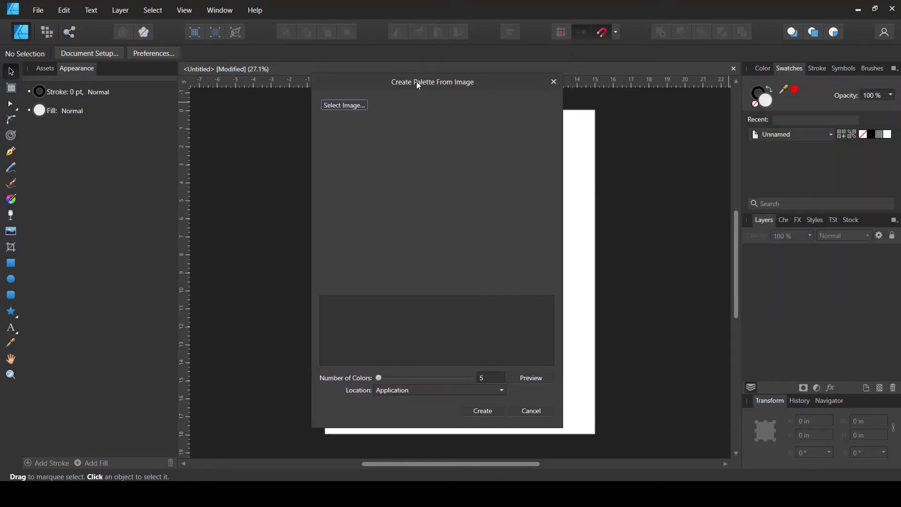
pyautogui.click(343, 106)
pyautogui.click(432, 167)
pyautogui.click(660, 337)
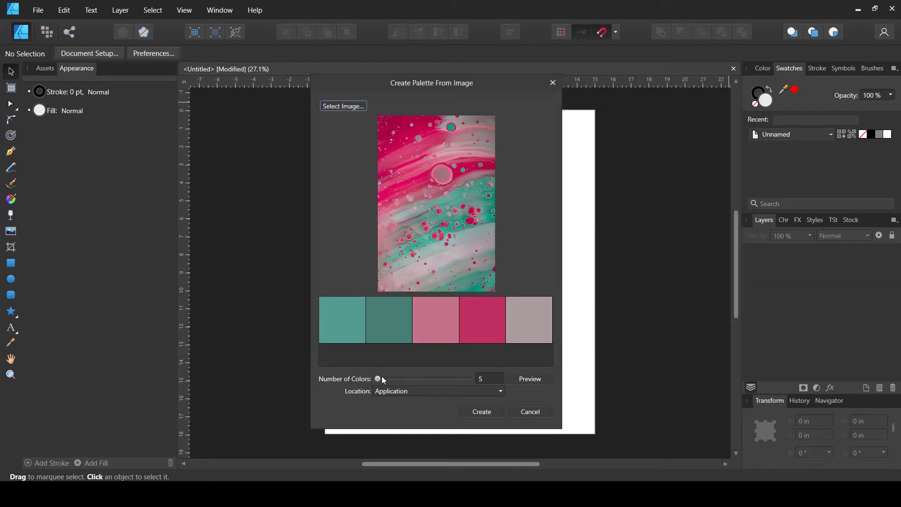
# Raise the number of colors for the image palette to 15 and preview the extracted swatches
pyautogui.doubleClick(488, 378)
pyautogui.moveTo(379, 377); pyautogui.dragTo(380, 378)
pyautogui.click(535, 381)
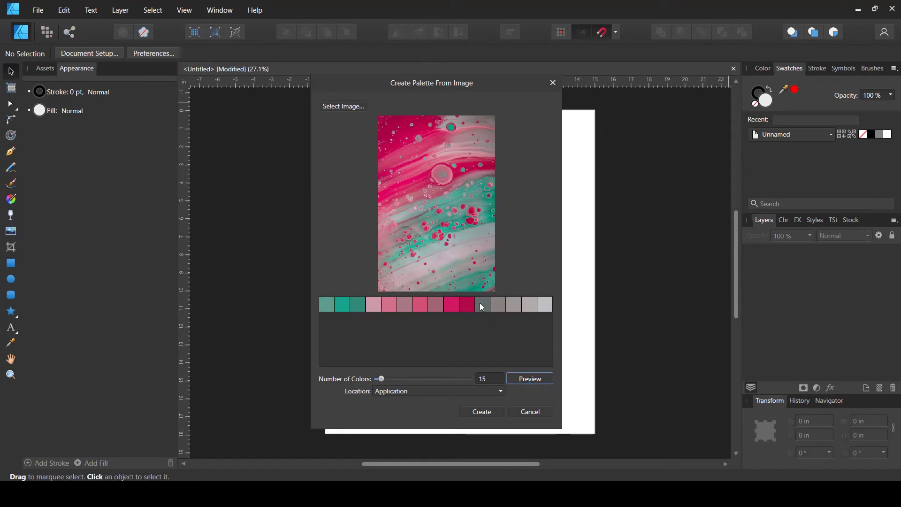
# Reduce the image palette to 6 colors, preview it, and create it in the currently selected palette
pyautogui.moveTo(380, 378); pyautogui.dragTo(378, 379)
pyautogui.click(532, 380)
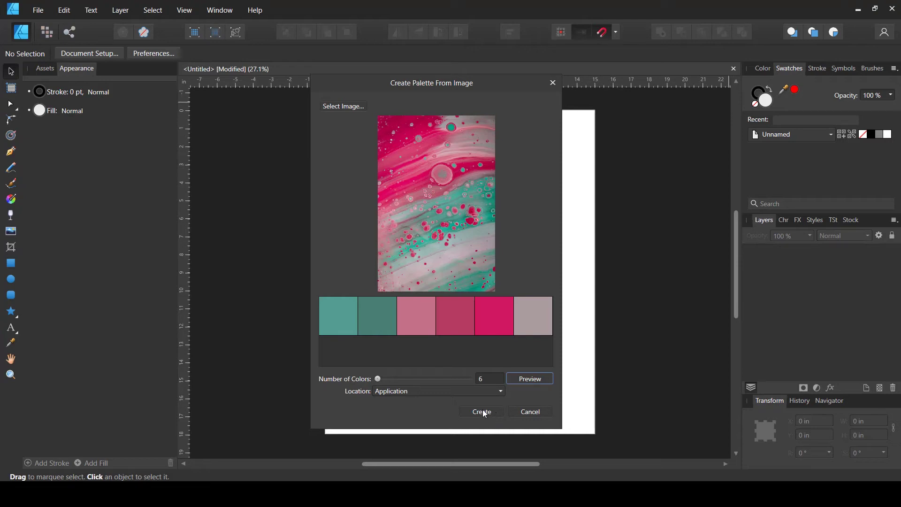
pyautogui.click(385, 397)
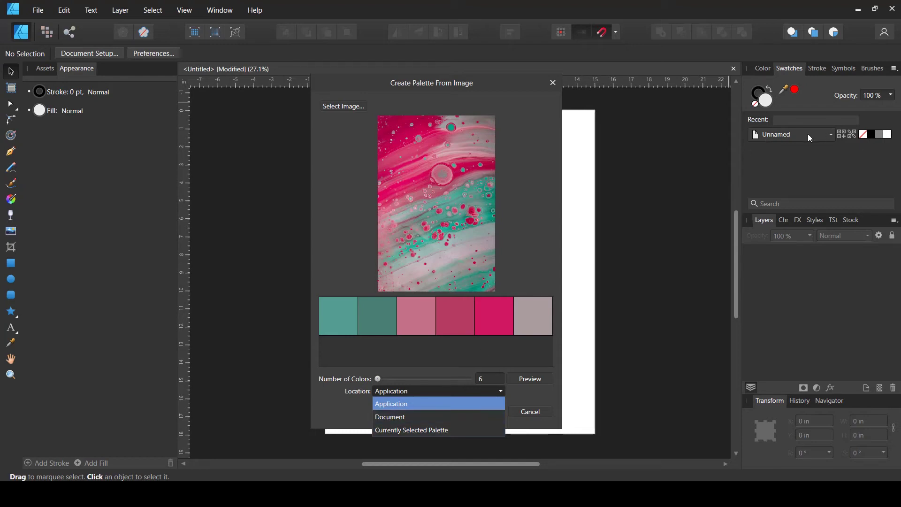
pyautogui.click(389, 432)
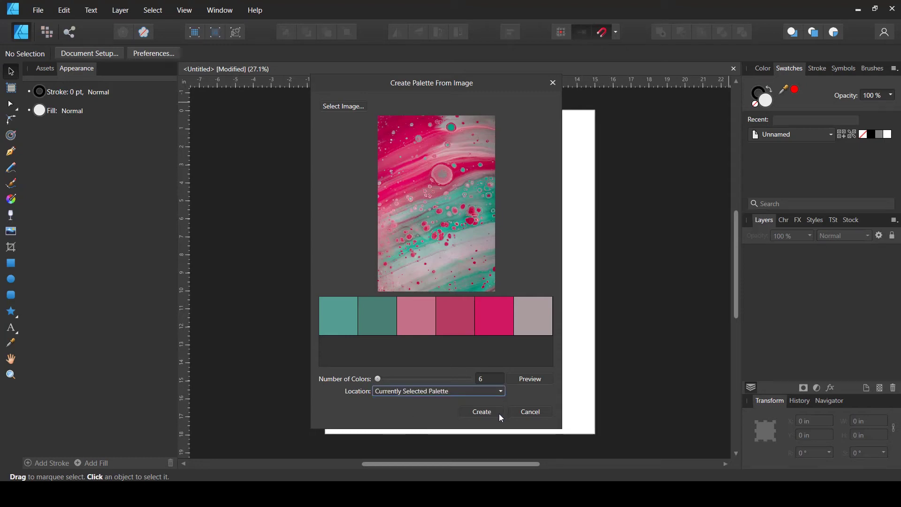
pyautogui.click(484, 412)
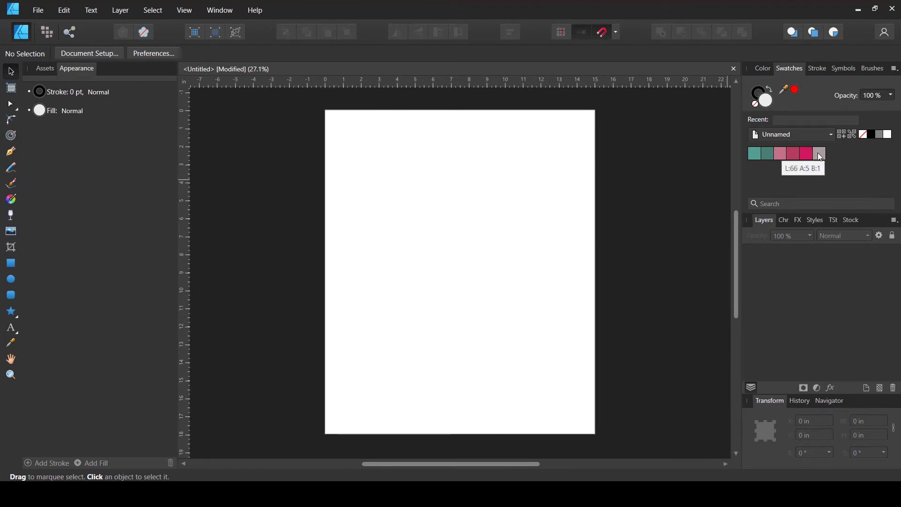
# Fill the ellipse and the rounded rectangle with the first teal swatch of the document palette
pyautogui.click(755, 155)
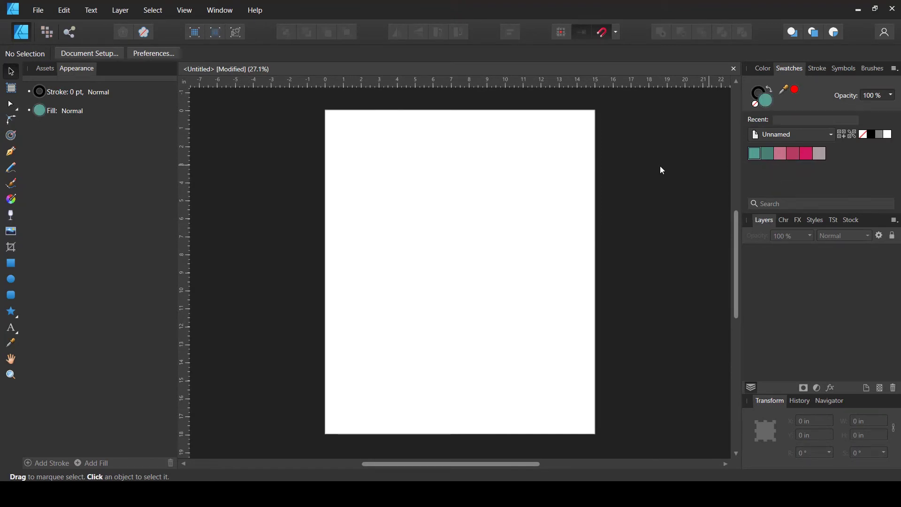
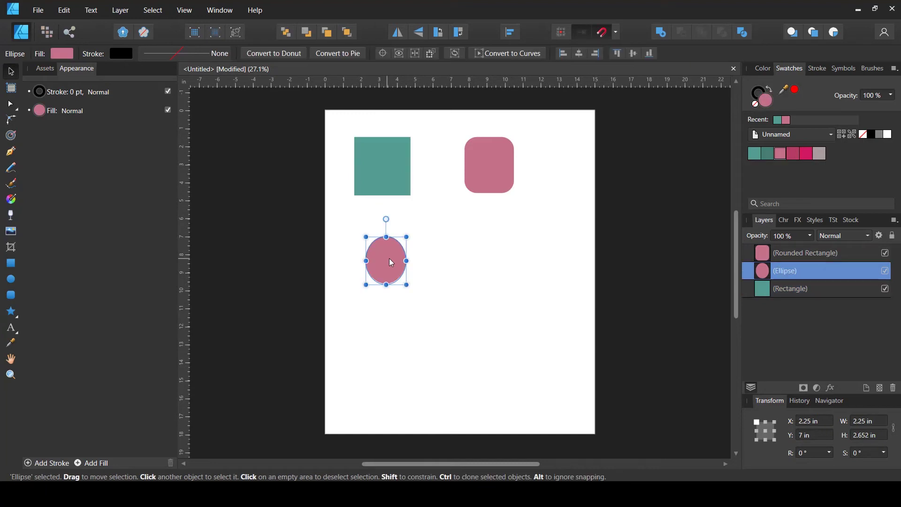
pyautogui.click(754, 154)
pyautogui.click(503, 165)
pyautogui.click(754, 154)
pyautogui.click(534, 187)
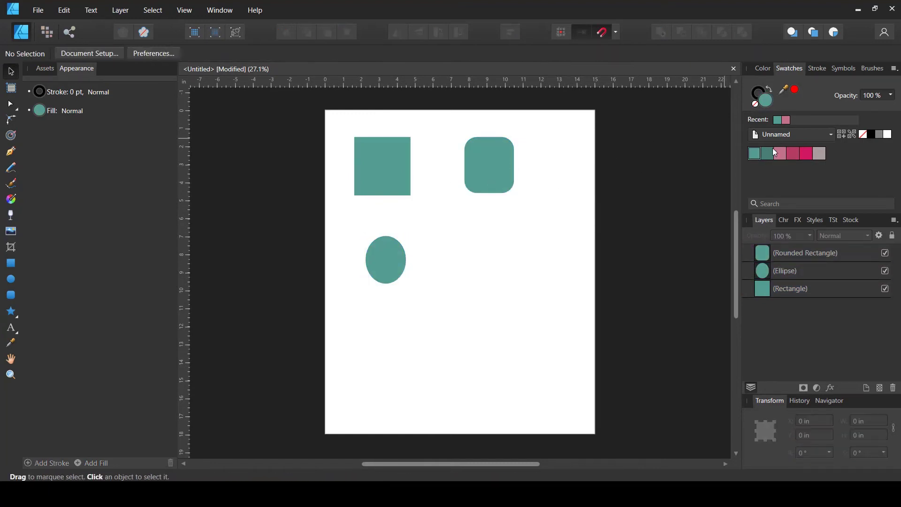
# Move the square to about X 2.62 in, Y 1.88 in and the rounded rectangle to about X 8.63 in, Y 3.38 in
pyautogui.moveTo(388, 165); pyautogui.dragTo(406, 172)
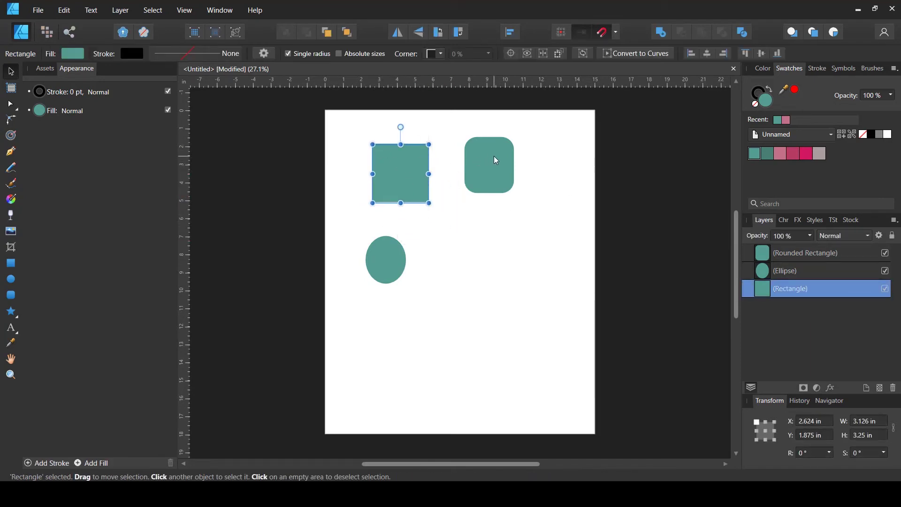
pyautogui.moveTo(494, 157); pyautogui.dragTo(511, 193)
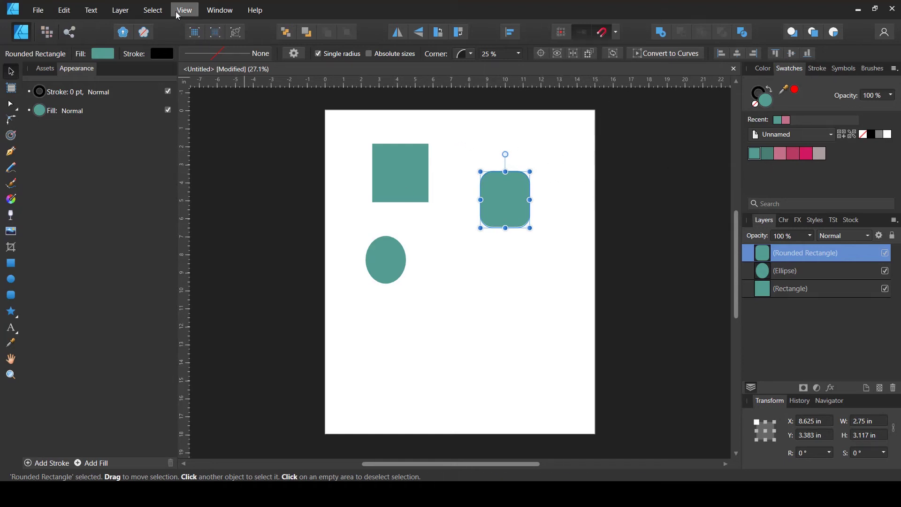
pyautogui.click(154, 11)
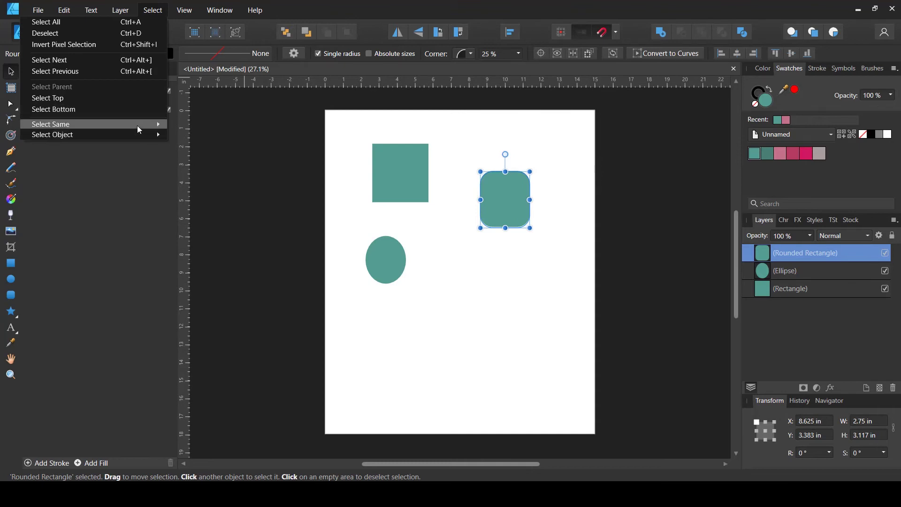
pyautogui.click(484, 292)
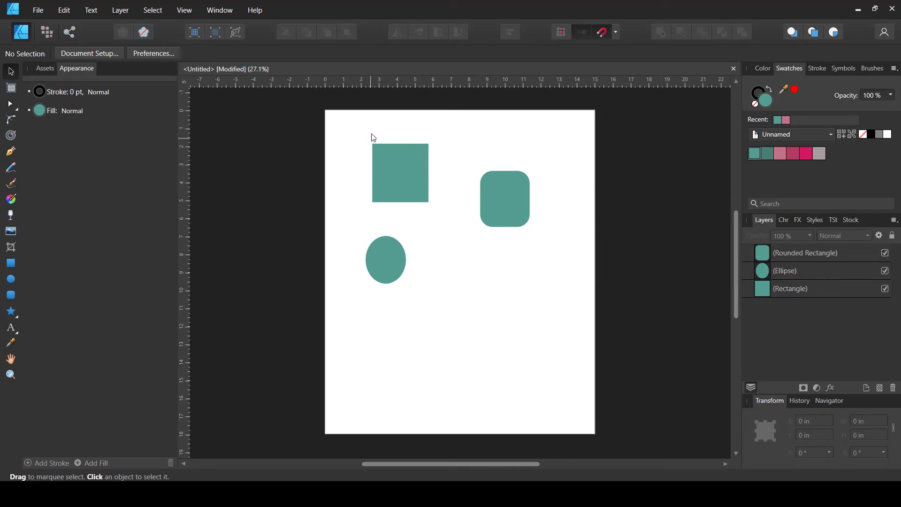
# Make the first teal swatch a global color and apply it to the square, the rounded rectangle and the ellipse
pyautogui.rightClick(755, 157)
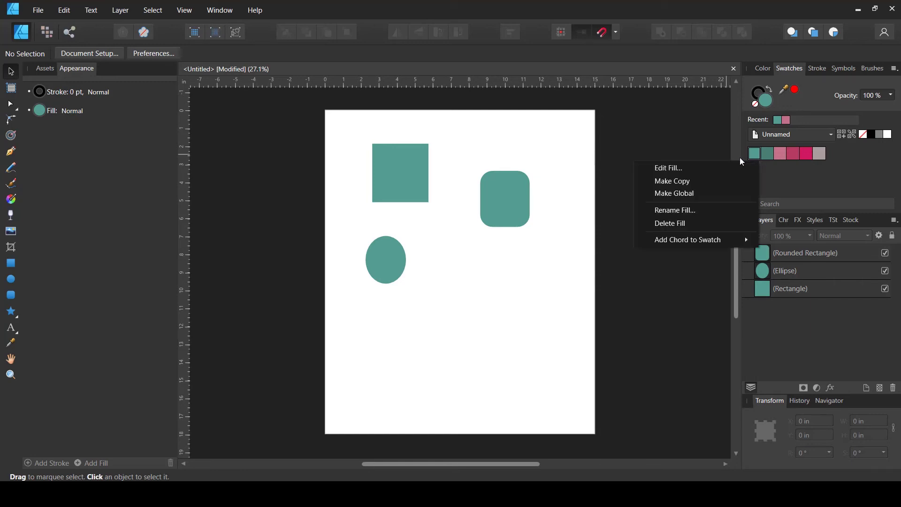
pyautogui.click(679, 194)
pyautogui.click(419, 159)
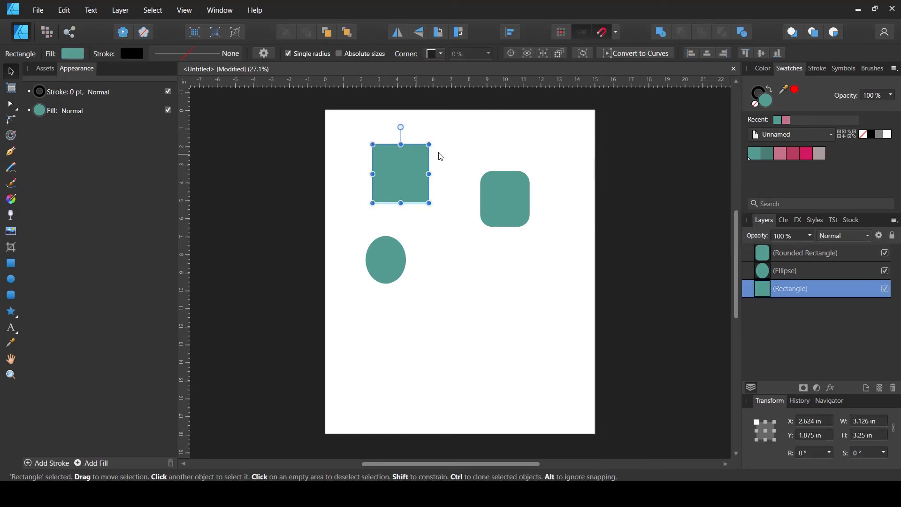
pyautogui.click(523, 191)
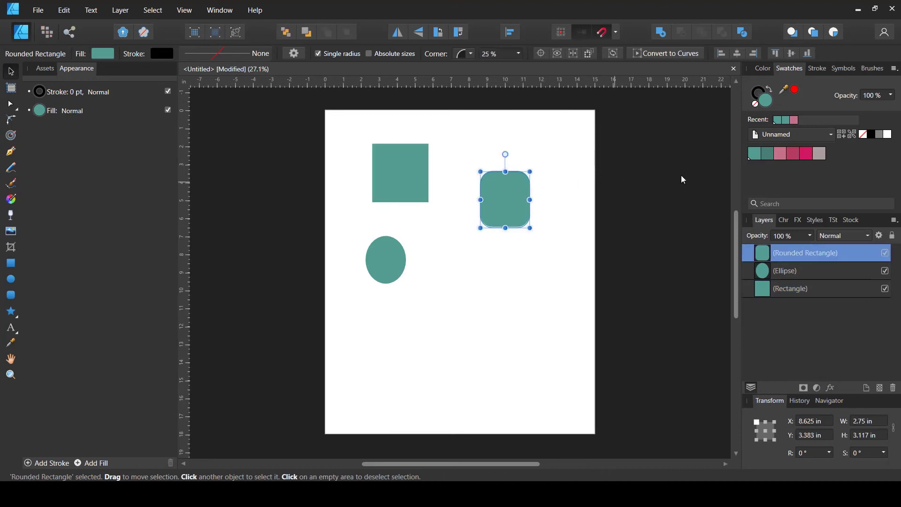
pyautogui.click(389, 264)
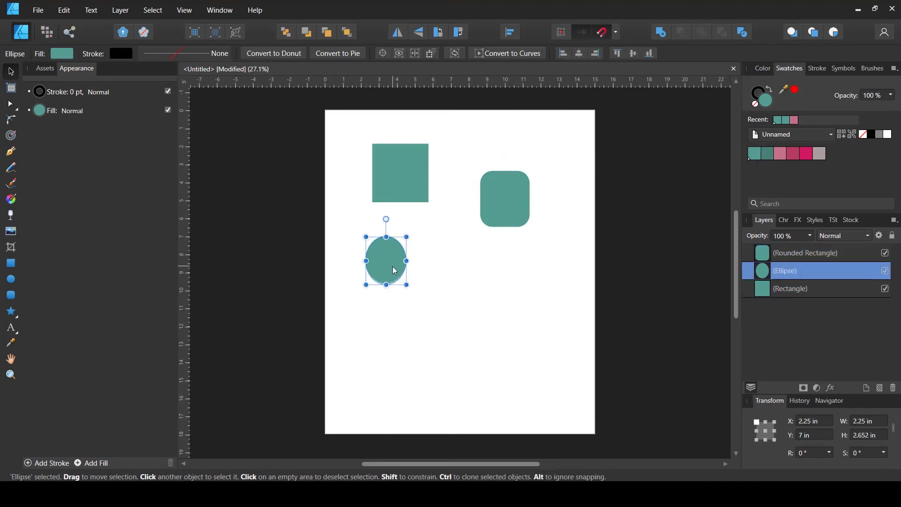
pyautogui.click(639, 165)
# Edit the global teal swatch with HSL sliders to a blue with hue 228, saturation 86 and lightness 47
pyautogui.click(753, 154)
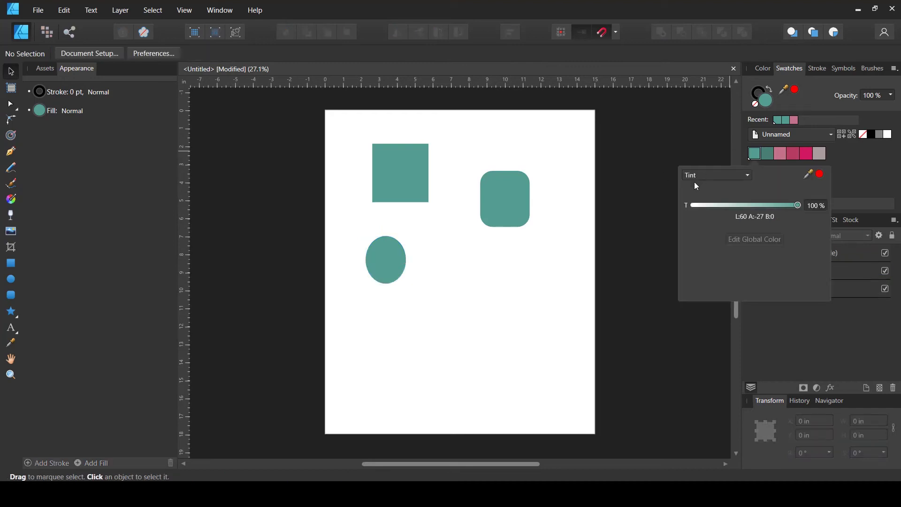
pyautogui.click(734, 176)
pyautogui.click(713, 221)
pyautogui.moveTo(749, 206)
pyautogui.mouseDown()
pyautogui.moveTo(784, 206)
pyautogui.moveTo(789, 193)
pyautogui.moveTo(730, 193)
pyautogui.moveTo(761, 192)
pyautogui.mouseUp()
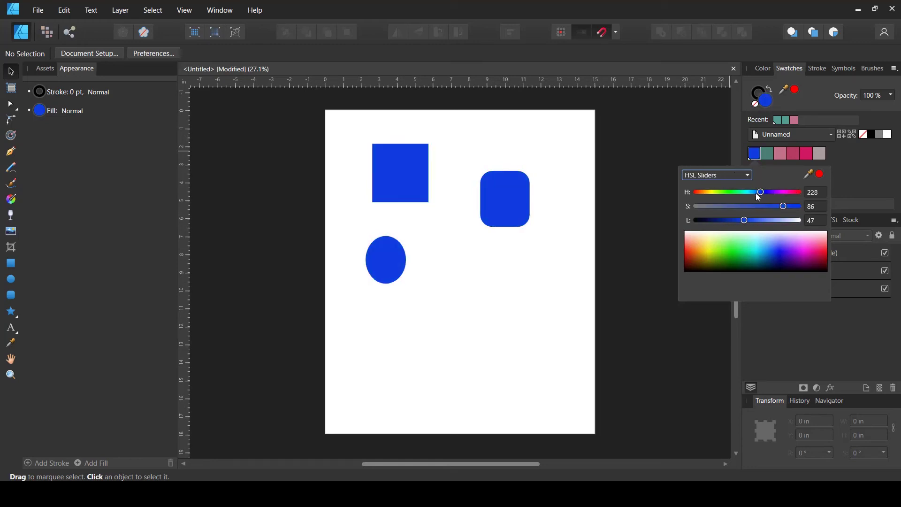
# Undo the blue color edit of the global swatch
pyautogui.click(609, 150)
pyautogui.press('z')
pyautogui.hotkey('ctrl', 'z')
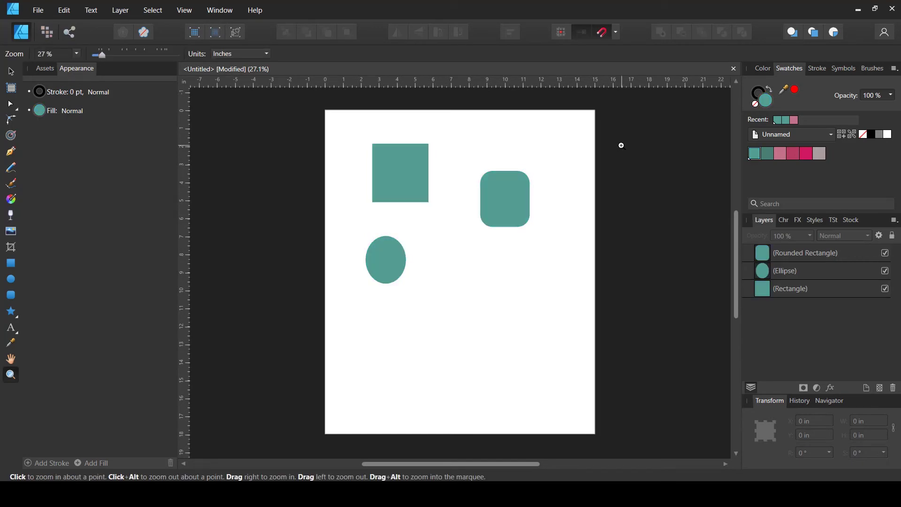
pyautogui.click(620, 149)
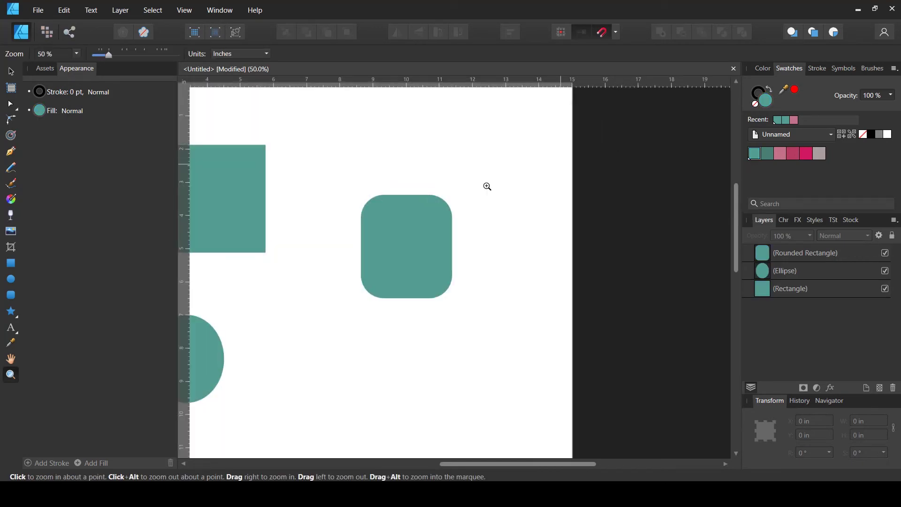
pyautogui.keyDown('alt'); pyautogui.click(542, 186); pyautogui.keyUp('alt')
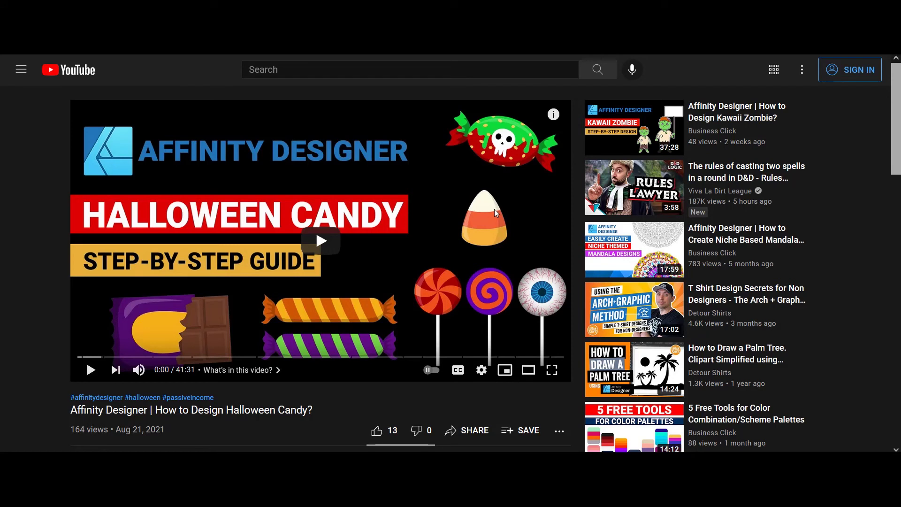
# Look through the YouTube Halloween candy video page down to its comments, return to the thumbnail, and bring up the page's context actions
pyautogui.scroll(-3, 898, 131)
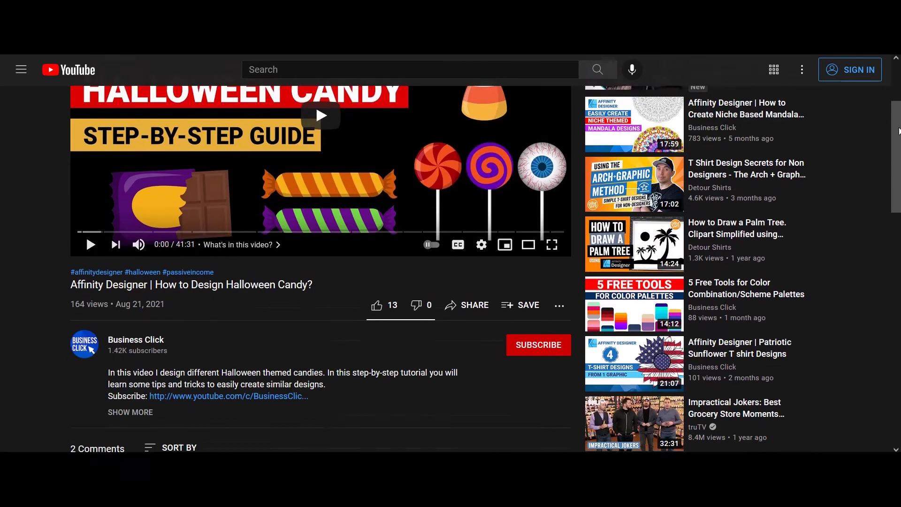
pyautogui.scroll(-3, 898, 131)
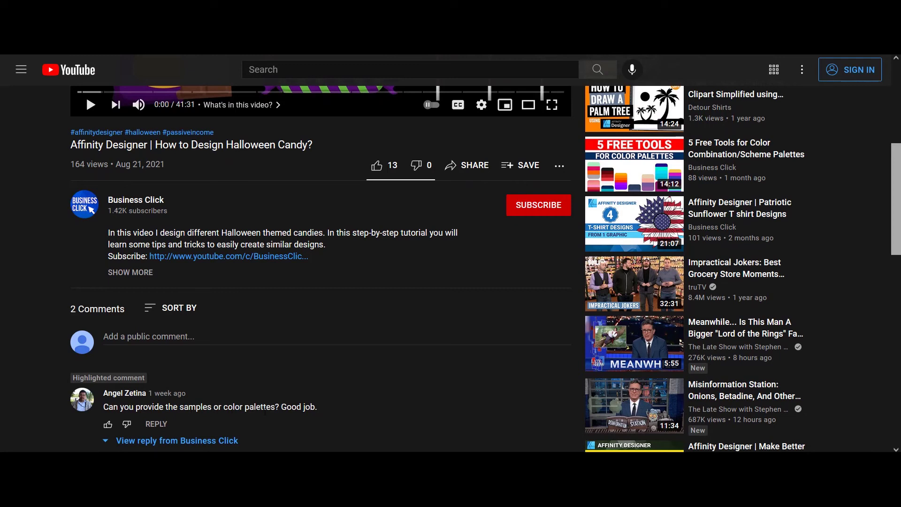
pyautogui.scroll(5, 265, 411)
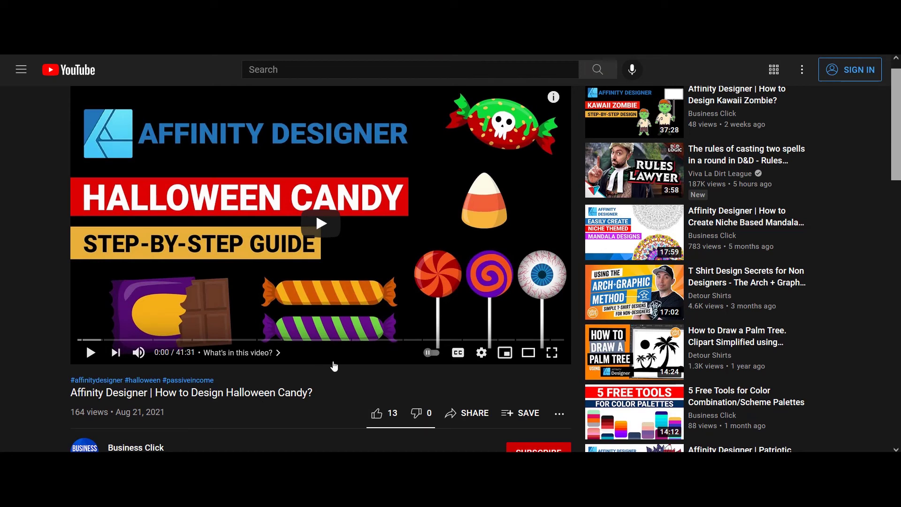
pyautogui.rightClick(389, 372)
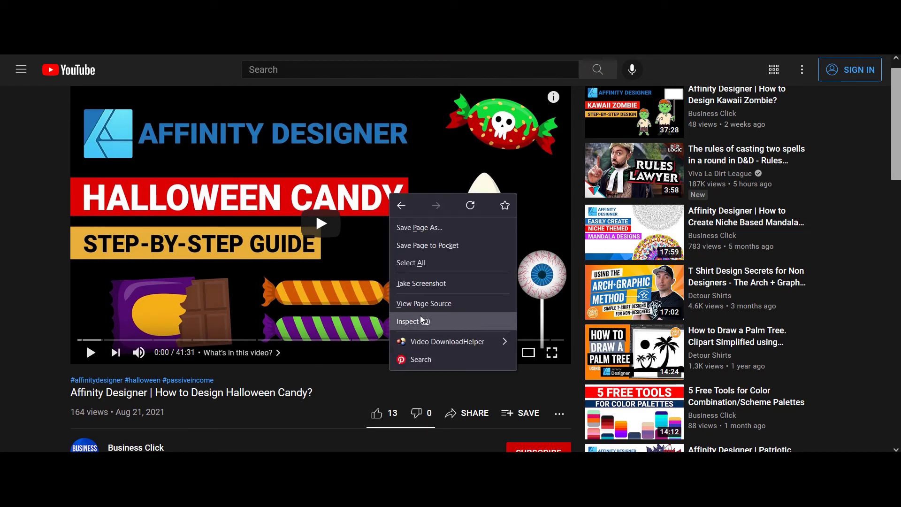